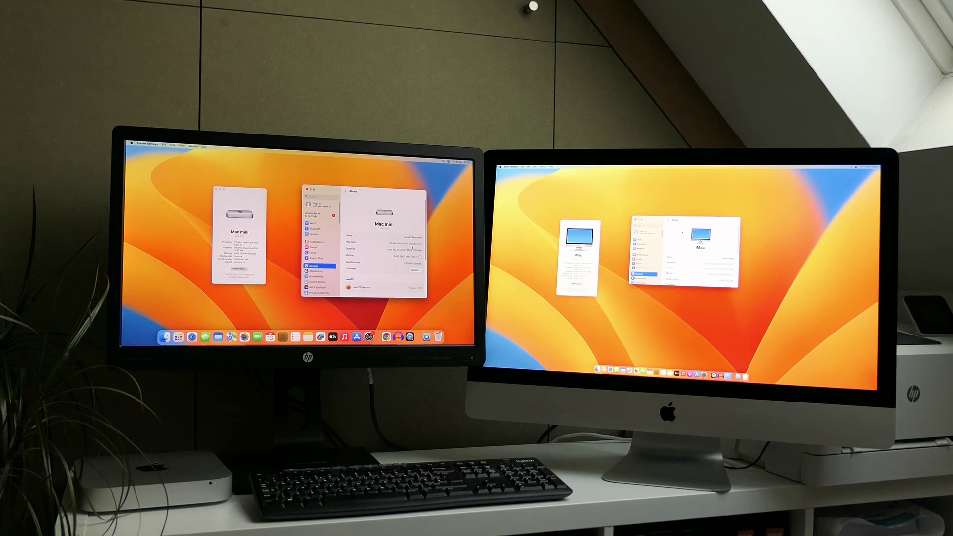
# - Close the open windows and restart the Mac mini from the Apple menu
pyautogui.press('super+w')
pyautogui.press('super+w')
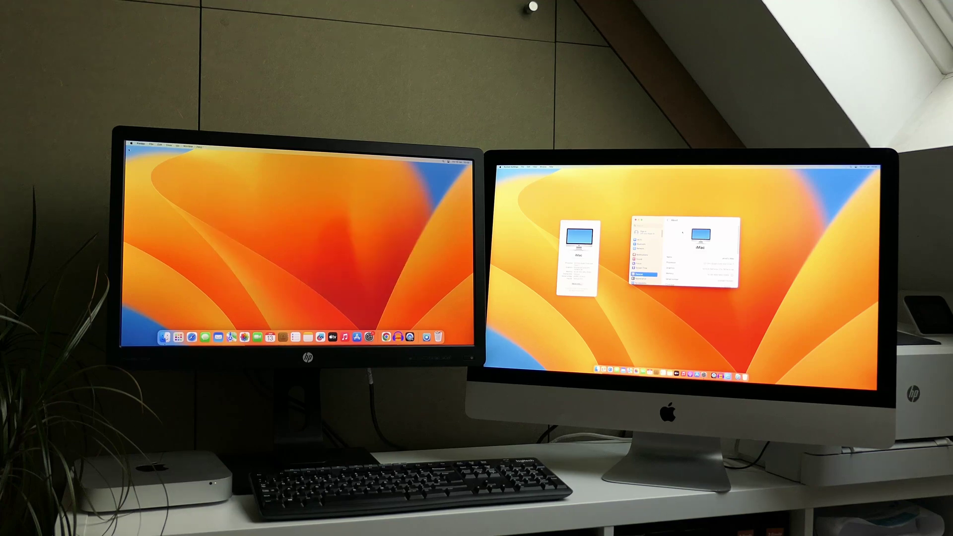
pyautogui.click(130, 144)
pyautogui.click(151, 182)
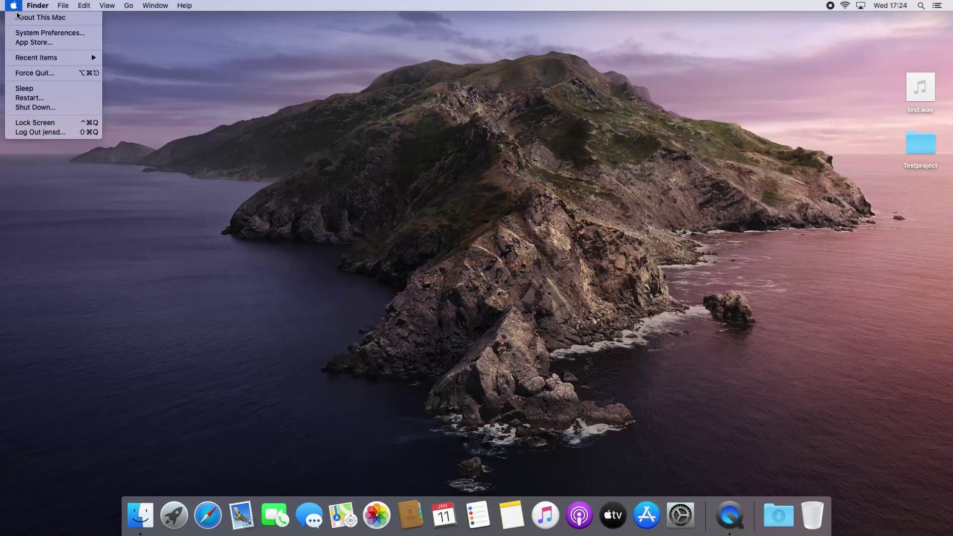
# - Show About This Mac for the Late 2012 Mac mini running Catalina 10.15.7
pyautogui.click(40, 17)
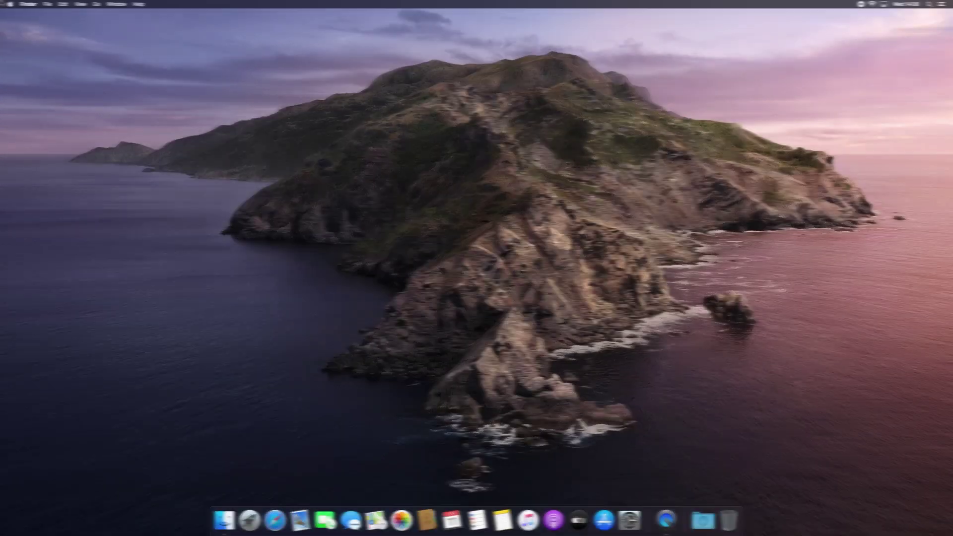
# - Show About This Mac on the 27-inch Late 2013 iMac
pyautogui.click(11, 4)
pyautogui.click(38, 17)
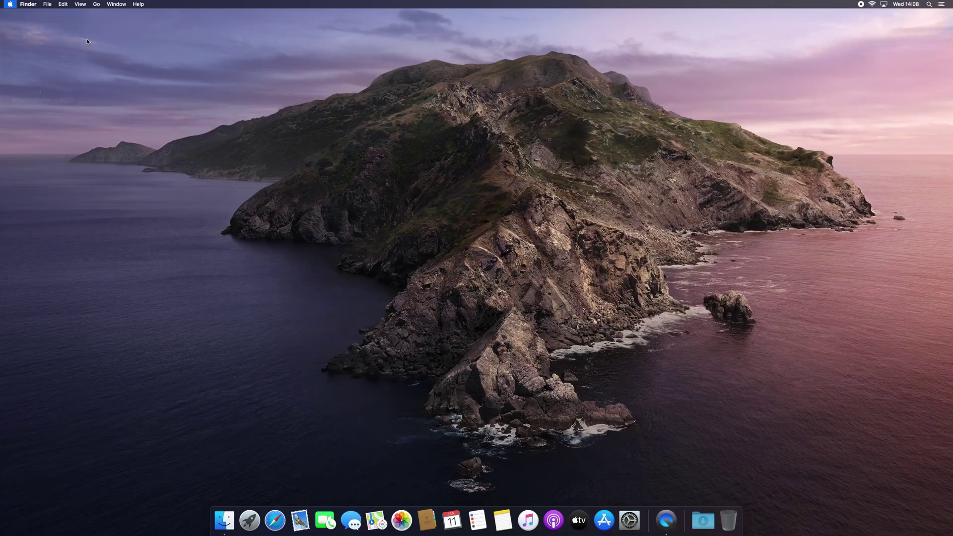
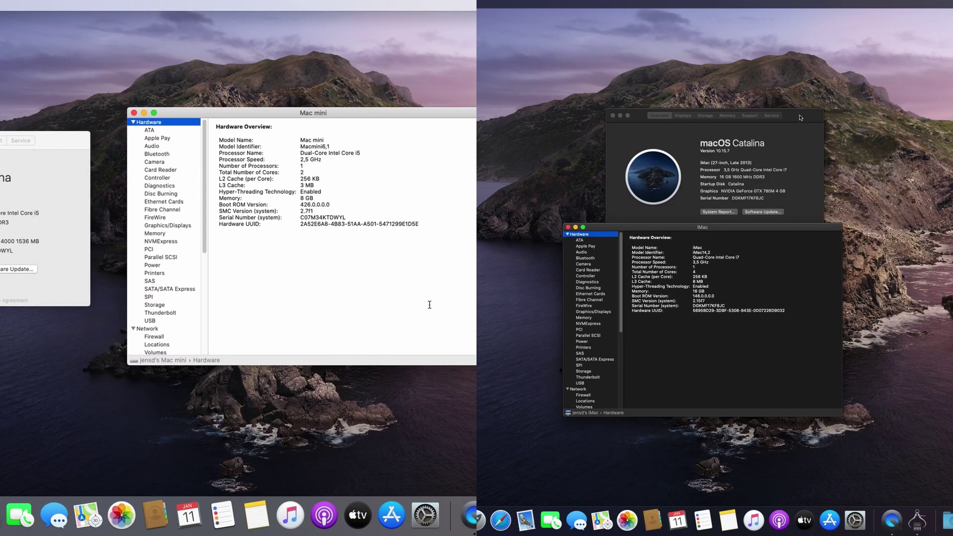
# - Move the iMac hardware report aside and open More Info… for both the Mac mini and iMac
pyautogui.moveTo(800, 117); pyautogui.dragTo(492, 156)
pyautogui.moveTo(674, 230)
pyautogui.mouseDown()
pyautogui.moveTo(643, 198)
pyautogui.moveTo(661, 136)
pyautogui.mouseUp()
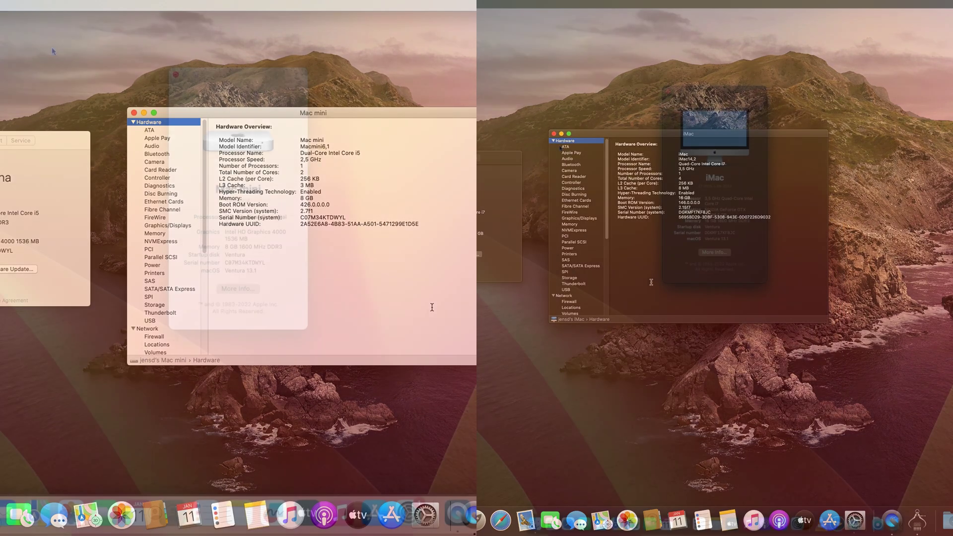
pyautogui.click(237, 289)
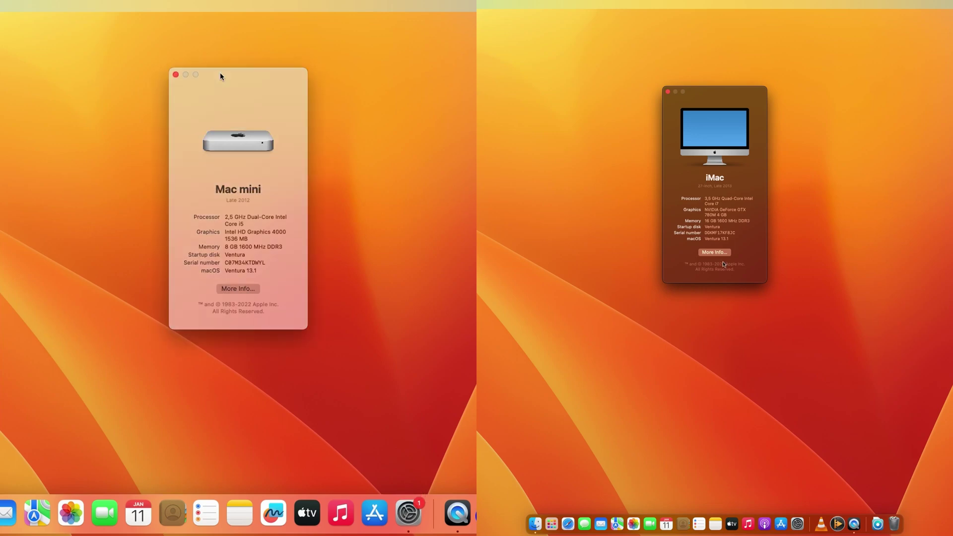
pyautogui.click(716, 253)
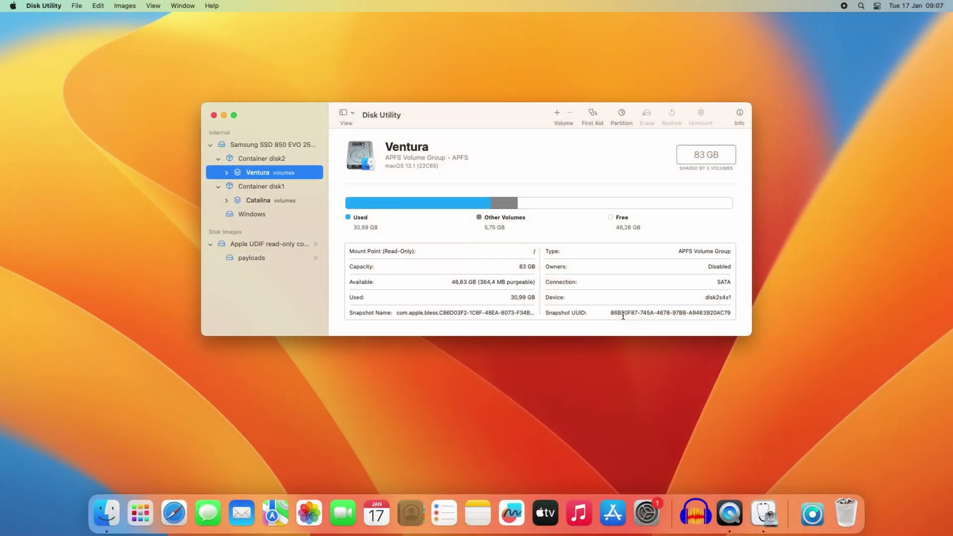
# - Select the Samsung SSD 850 EVO drive under Internal in the Disk Utility sidebar
pyautogui.click(254, 146)
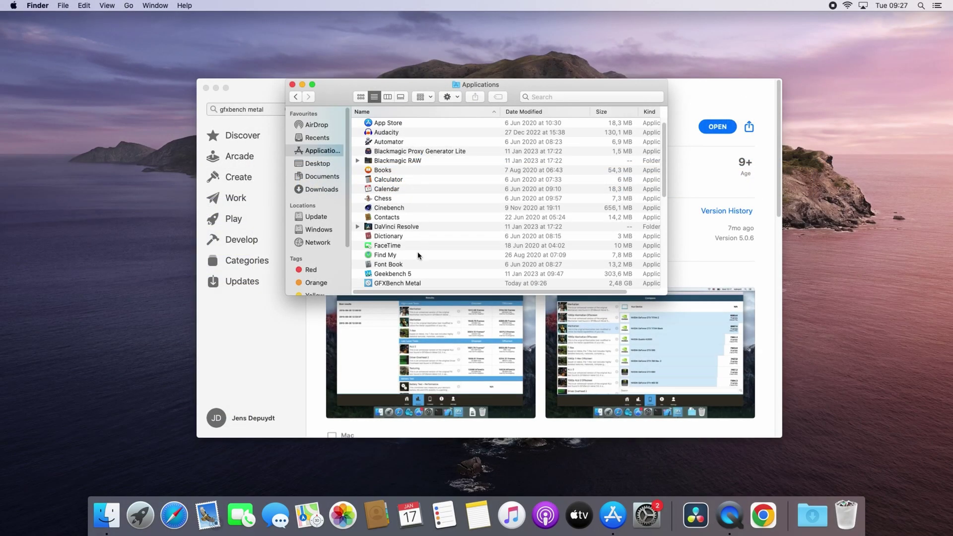
# - Attempt GFXBench Metal, dismiss its macOS 11 requirement warning, and close the Applications window
pyautogui.doubleClick(412, 284)
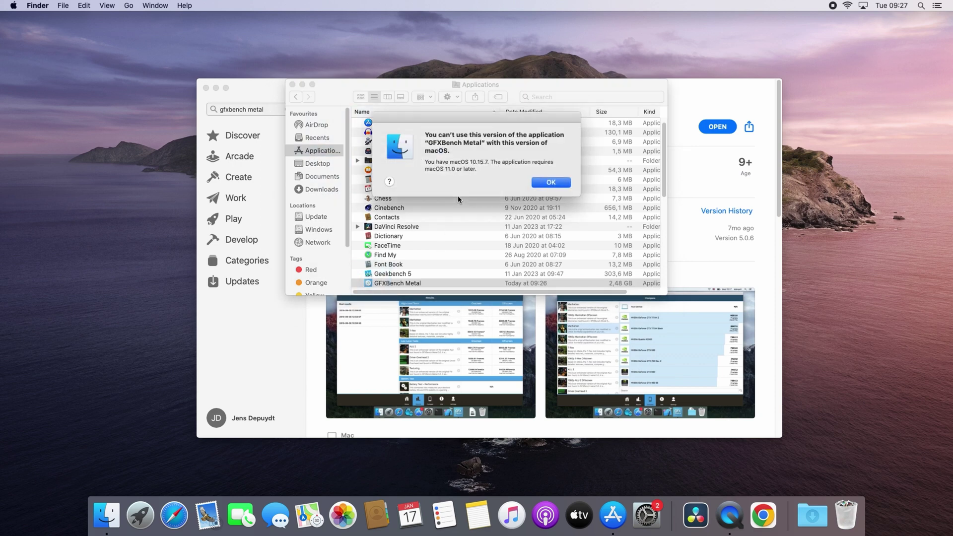
pyautogui.click(552, 182)
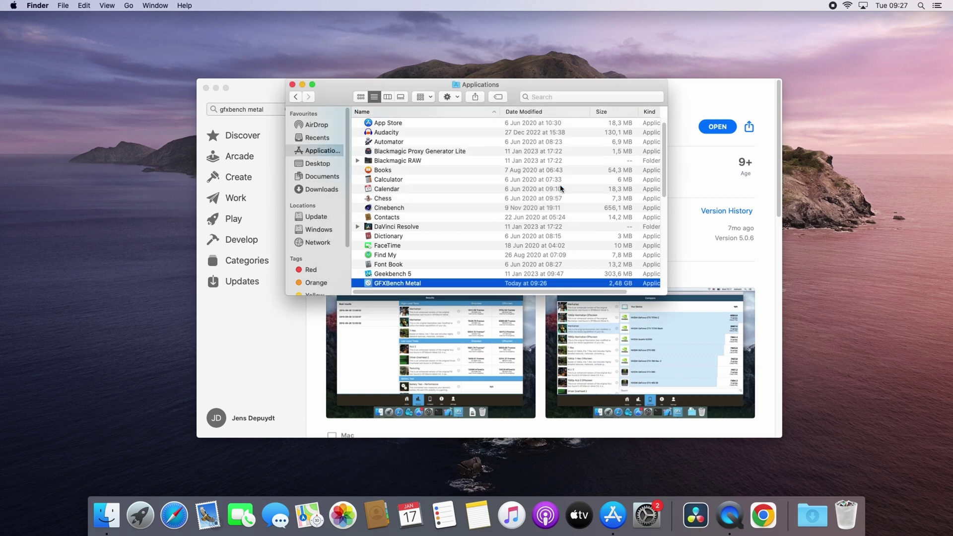
pyautogui.click(291, 84)
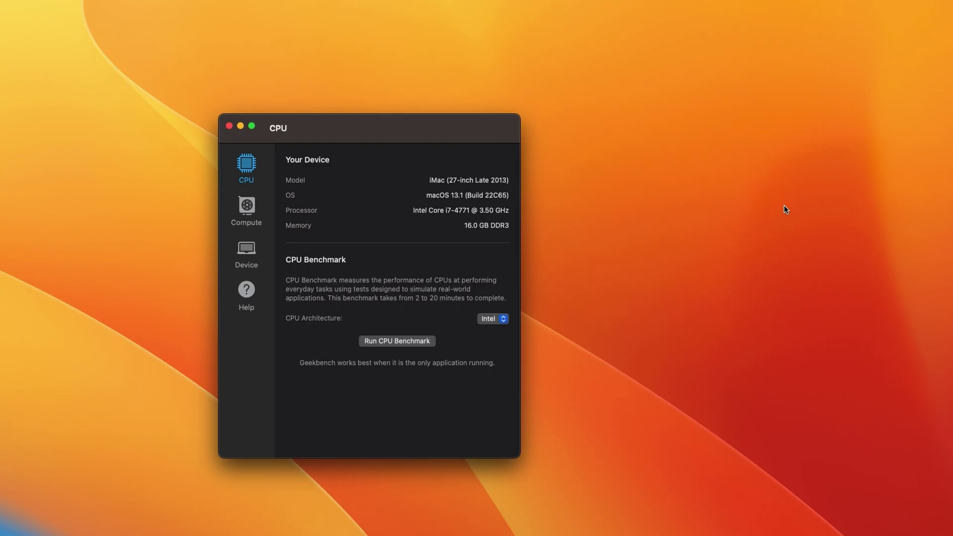
# - Start the Geekbench 5 CPU benchmark on the iMac
pyautogui.click(403, 340)
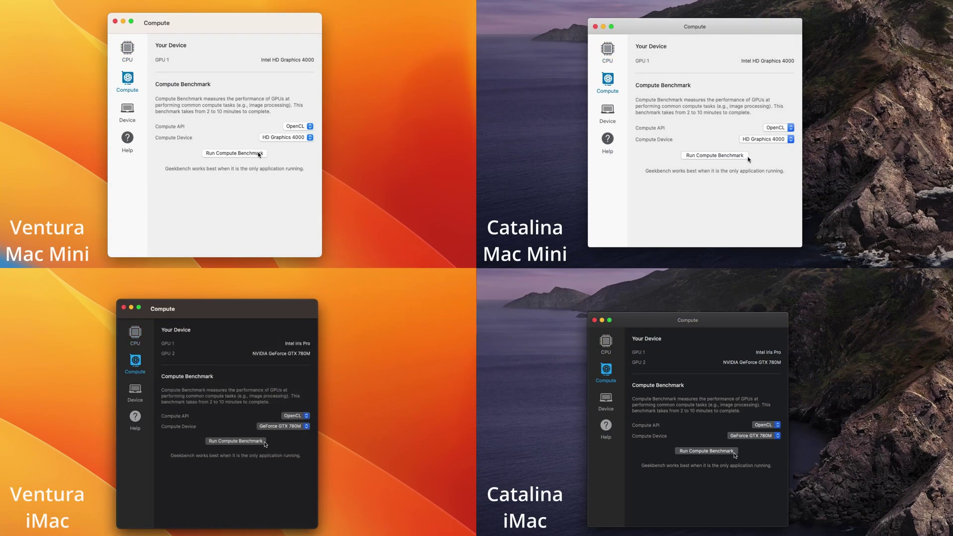
# - Start the Geekbench 5 OpenCL Compute benchmark
pyautogui.click(264, 443)
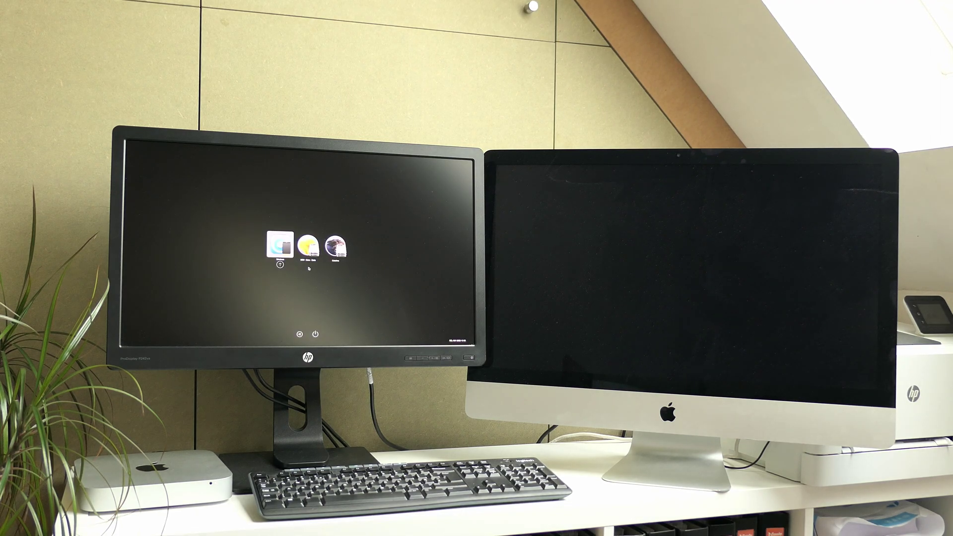
# - Boot both Macs from the middle startup disk and open About This Mac on the iMac and Mac mini
pyautogui.press('Right')
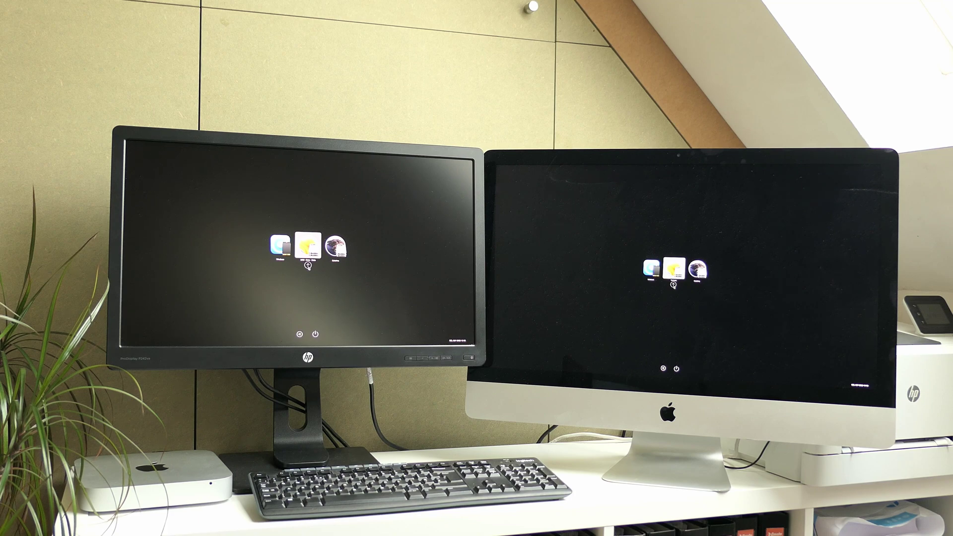
pyautogui.press('Return')
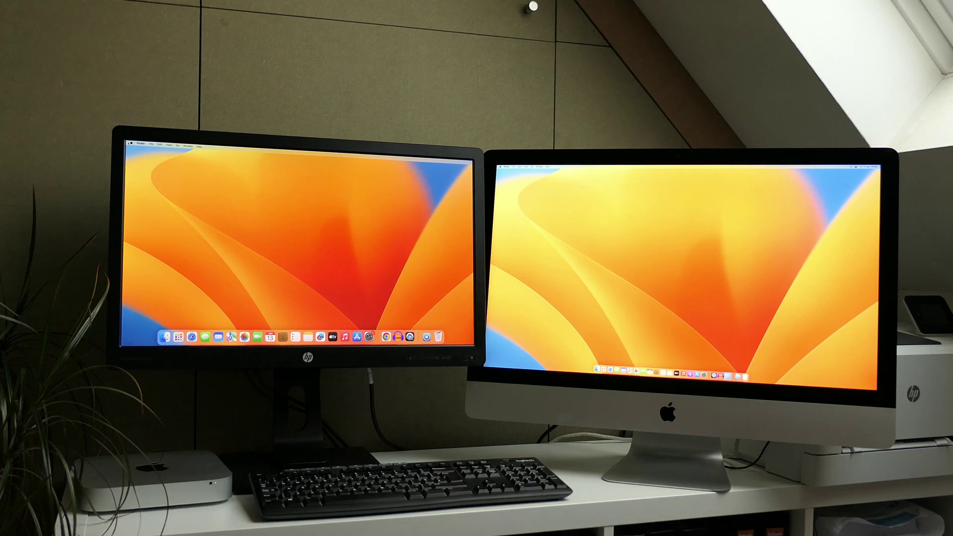
pyautogui.click(512, 172)
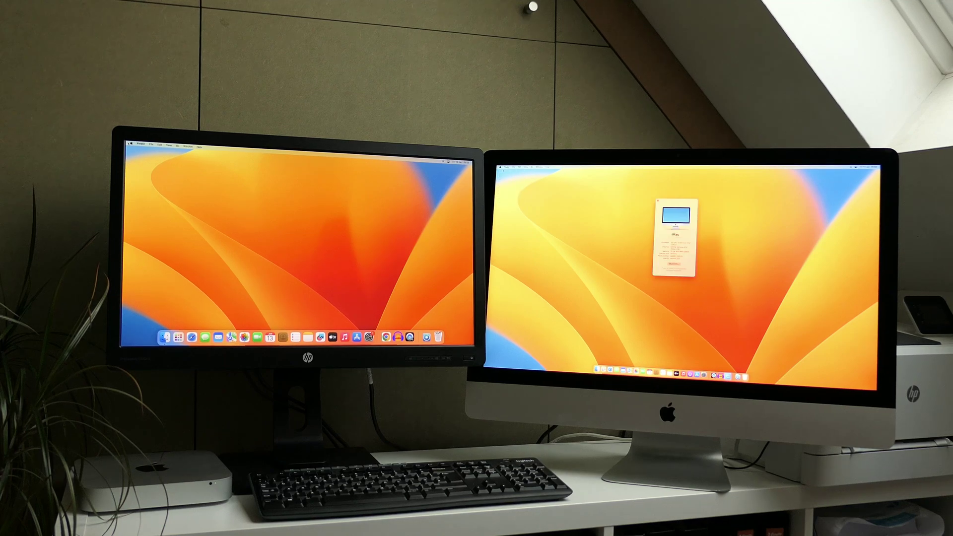
pyautogui.click(131, 145)
pyautogui.click(150, 148)
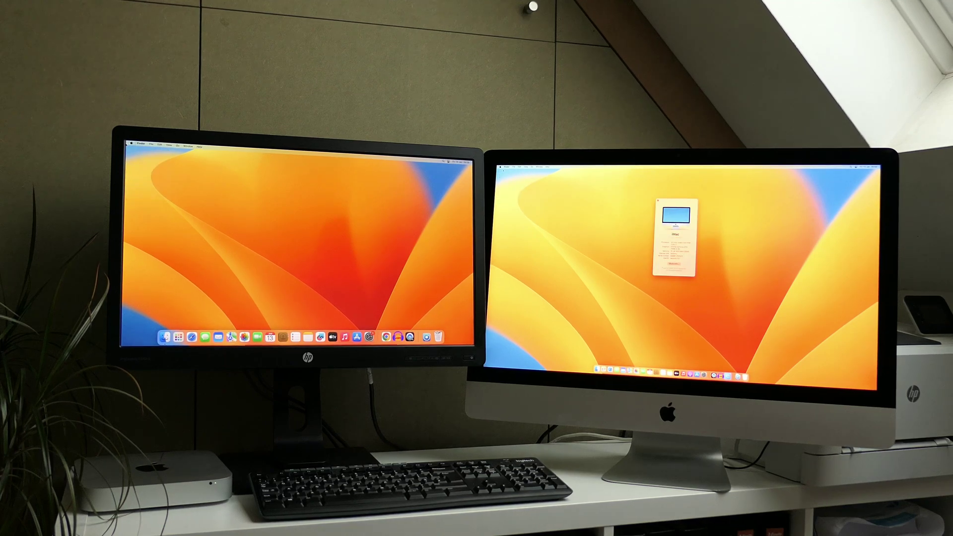